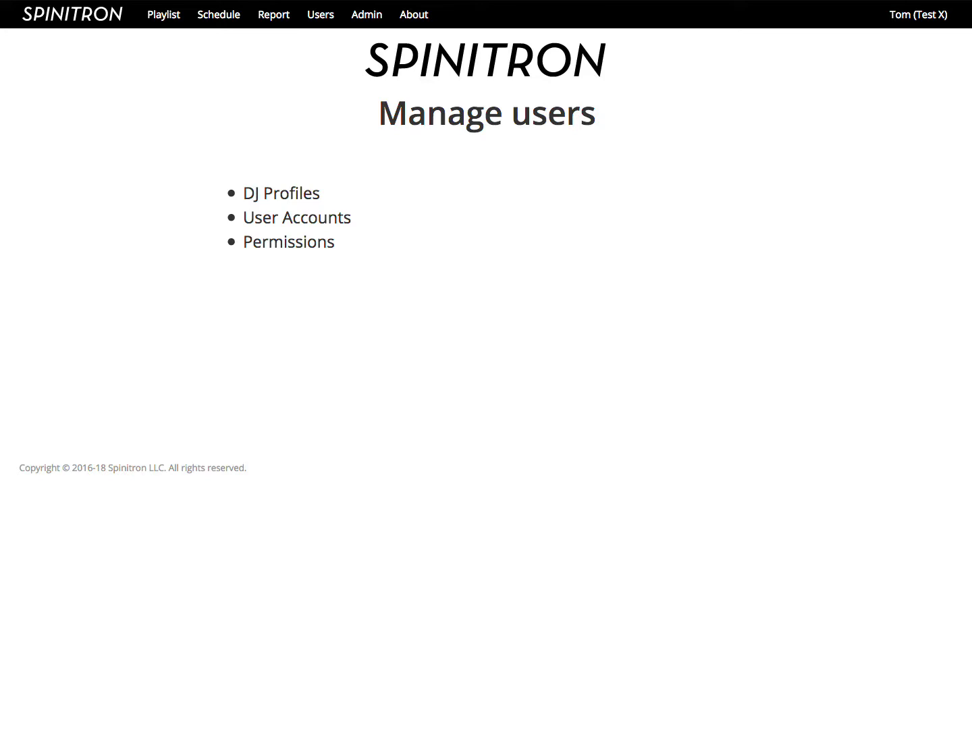
# - Advance past the 'Manage users' overview slides to the Spinitron station dashboard
pyautogui.press('Right')
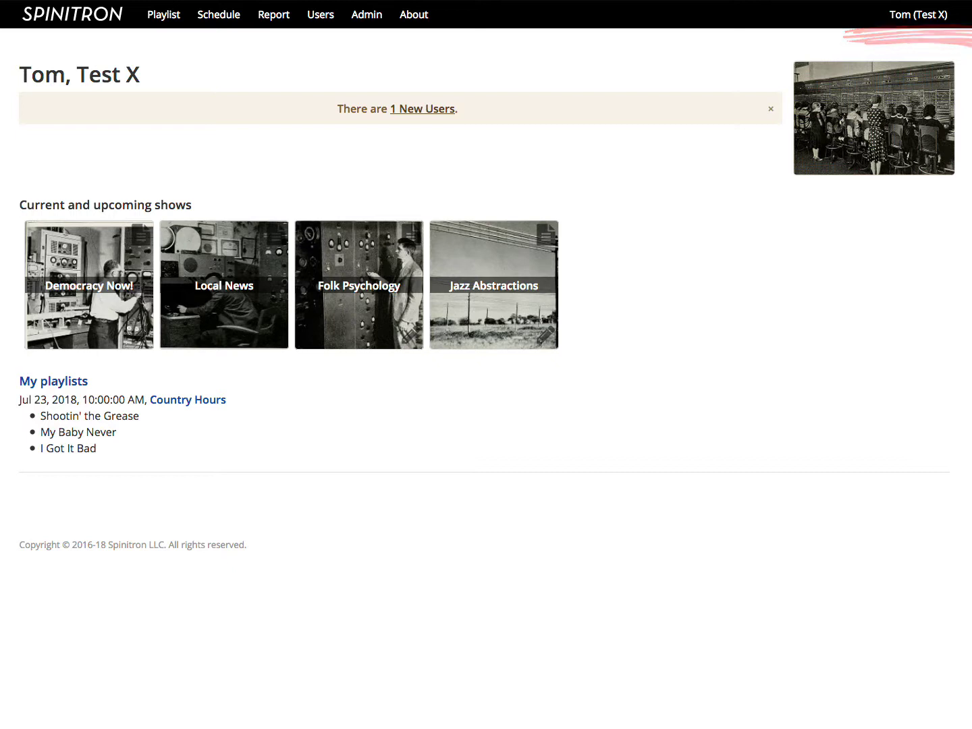
pyautogui.click(904, 17)
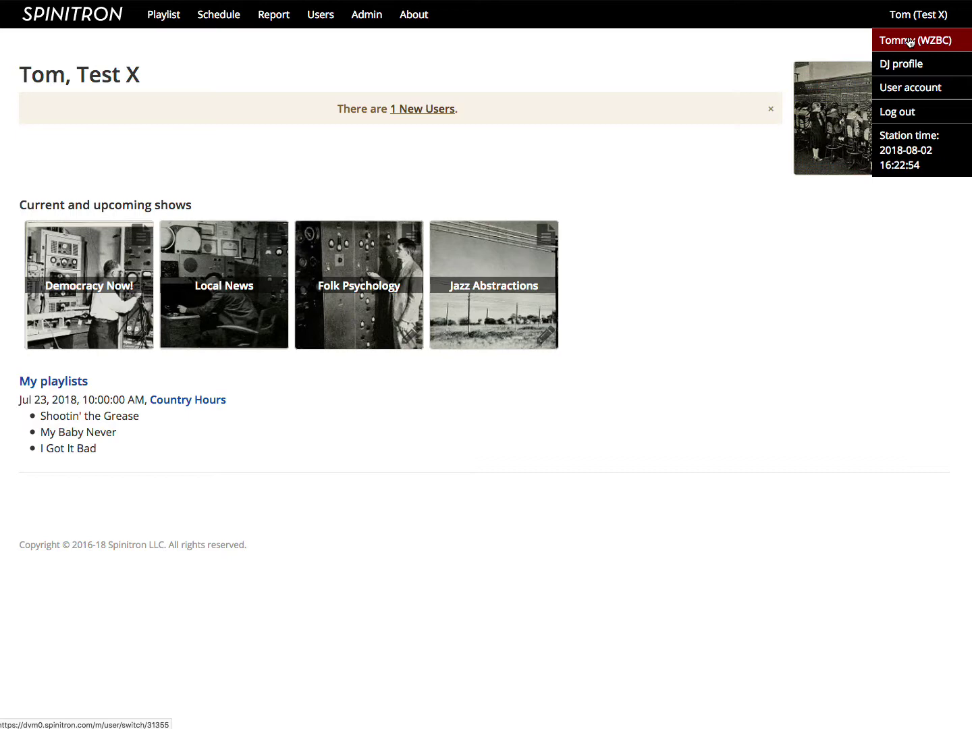
pyautogui.click(910, 40)
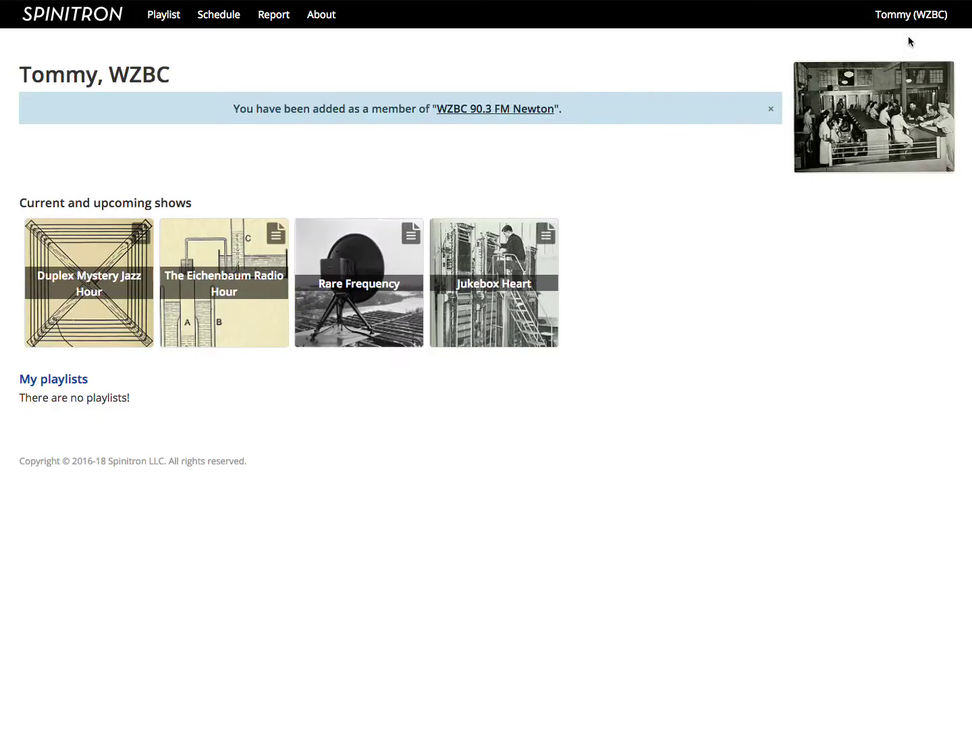
pyautogui.click(214, 15)
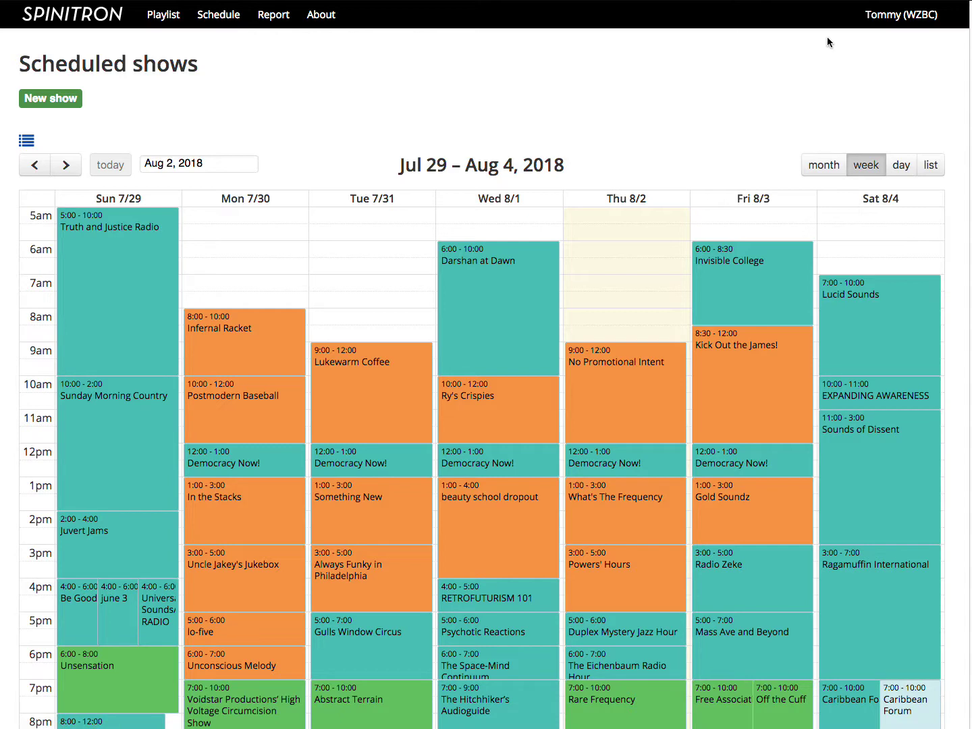
pyautogui.click(877, 15)
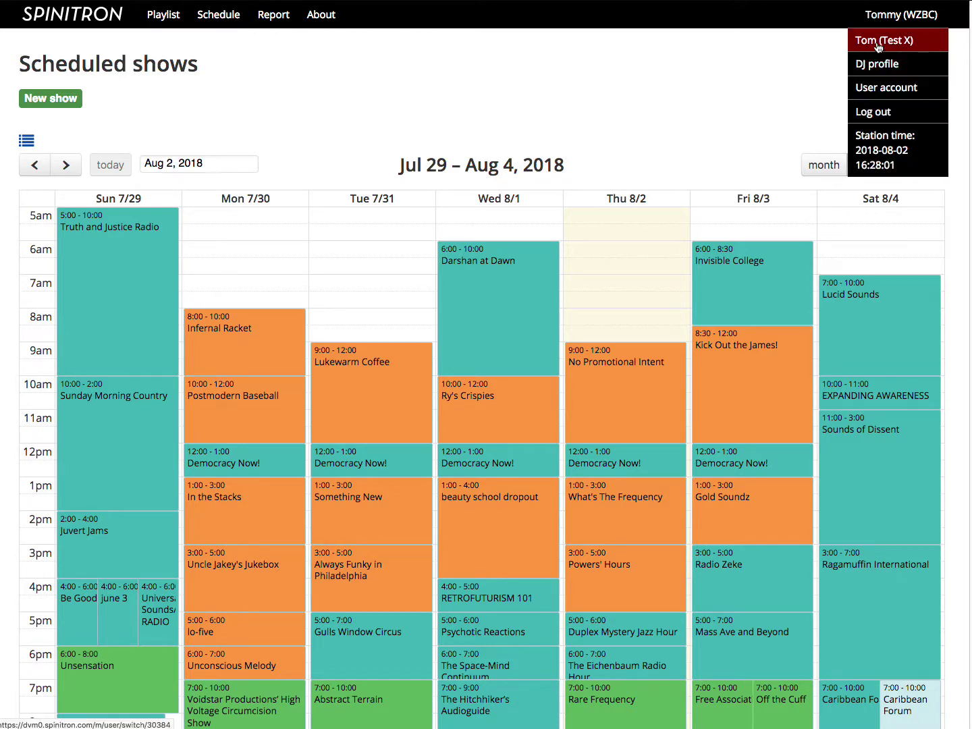
pyautogui.click(877, 42)
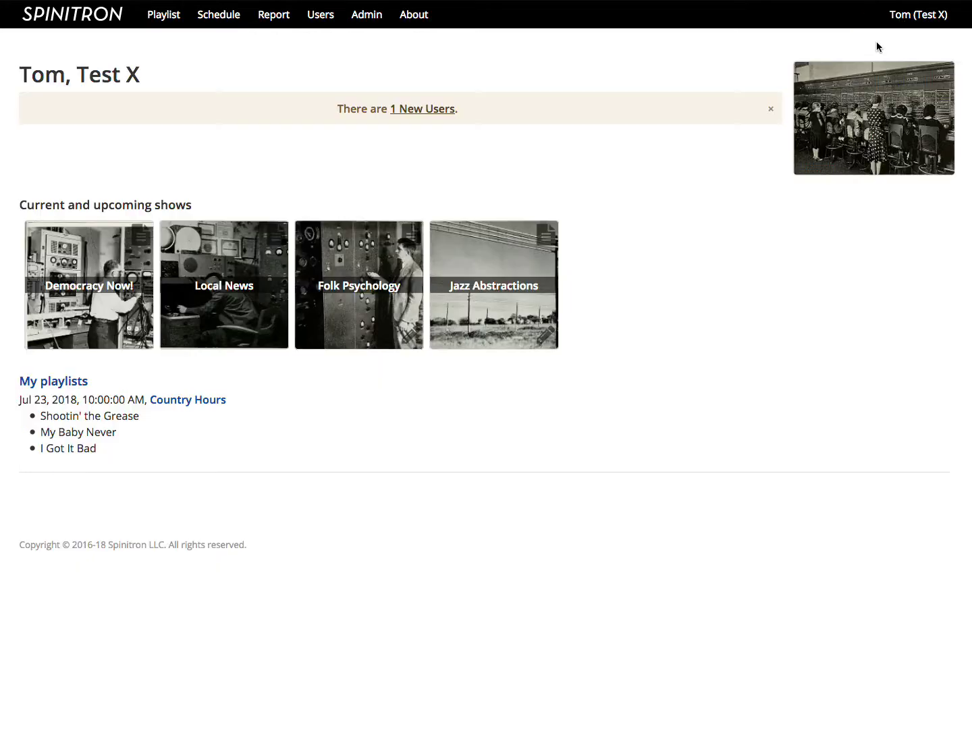
pyautogui.click(218, 15)
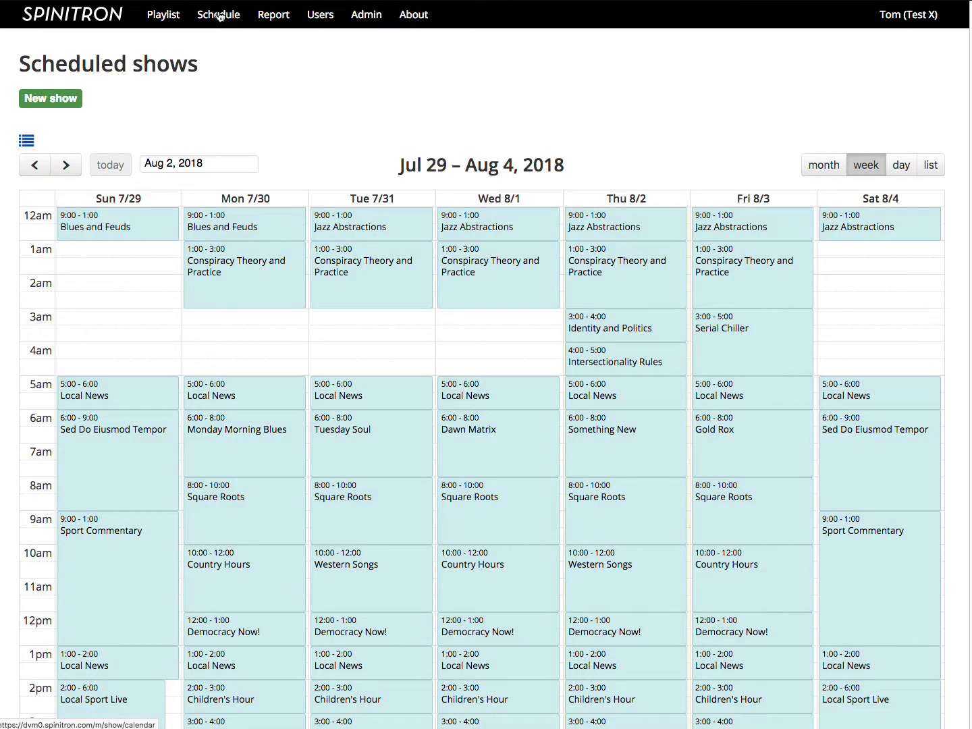
pyautogui.click(100, 15)
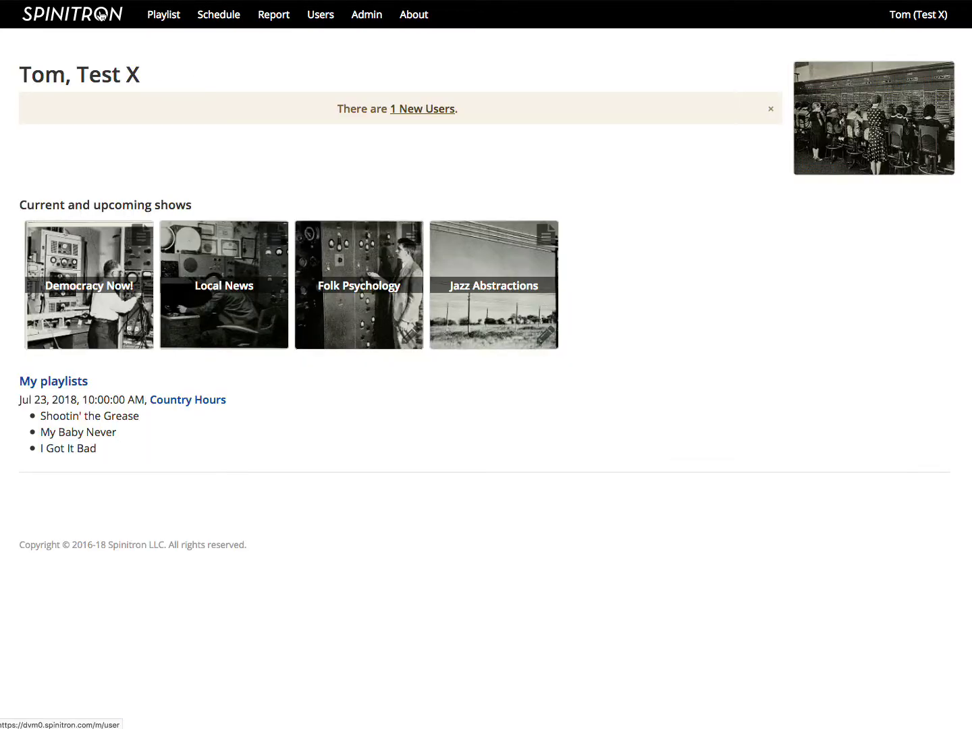
# - Review your user account details, then bring up your DJ profile for DJ Tom
pyautogui.moveTo(896, 17)
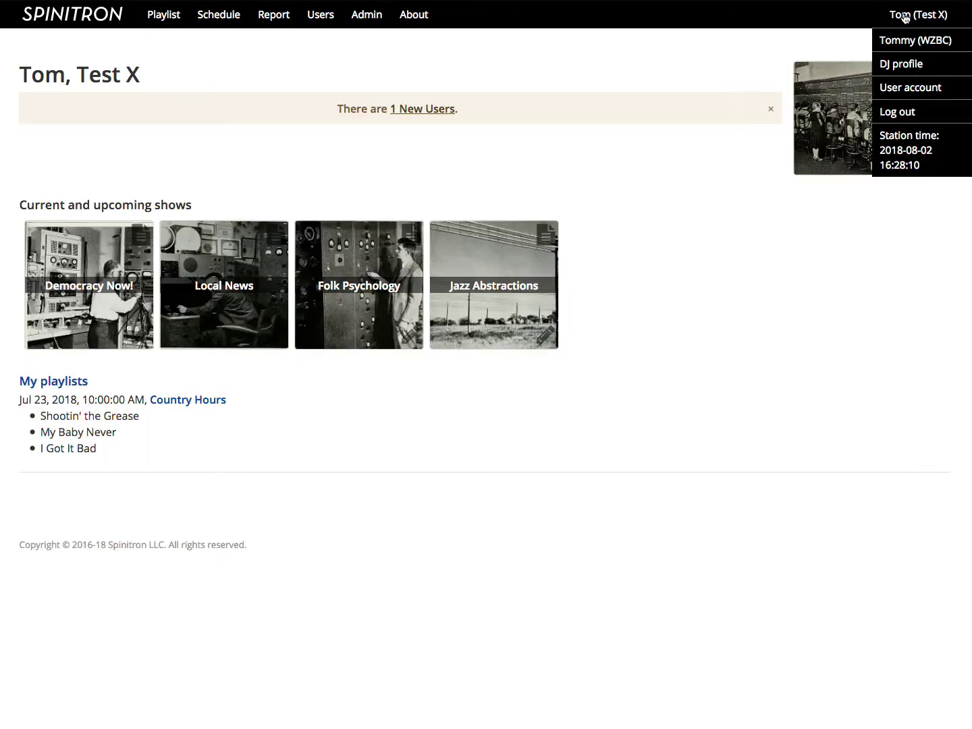
pyautogui.click(944, 89)
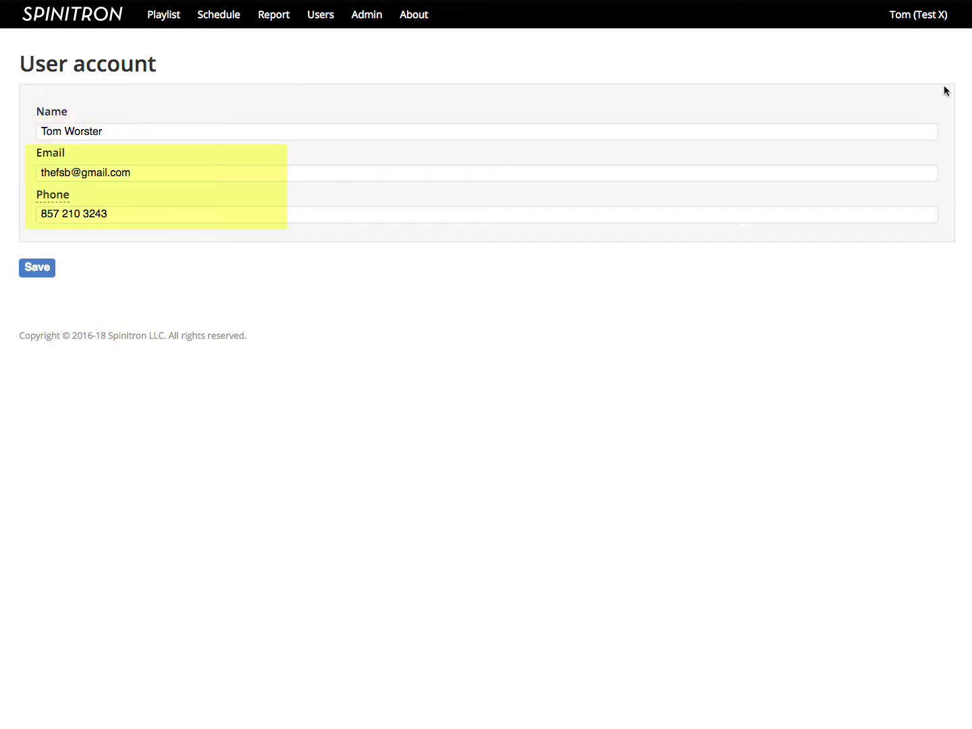
pyautogui.click(933, 15)
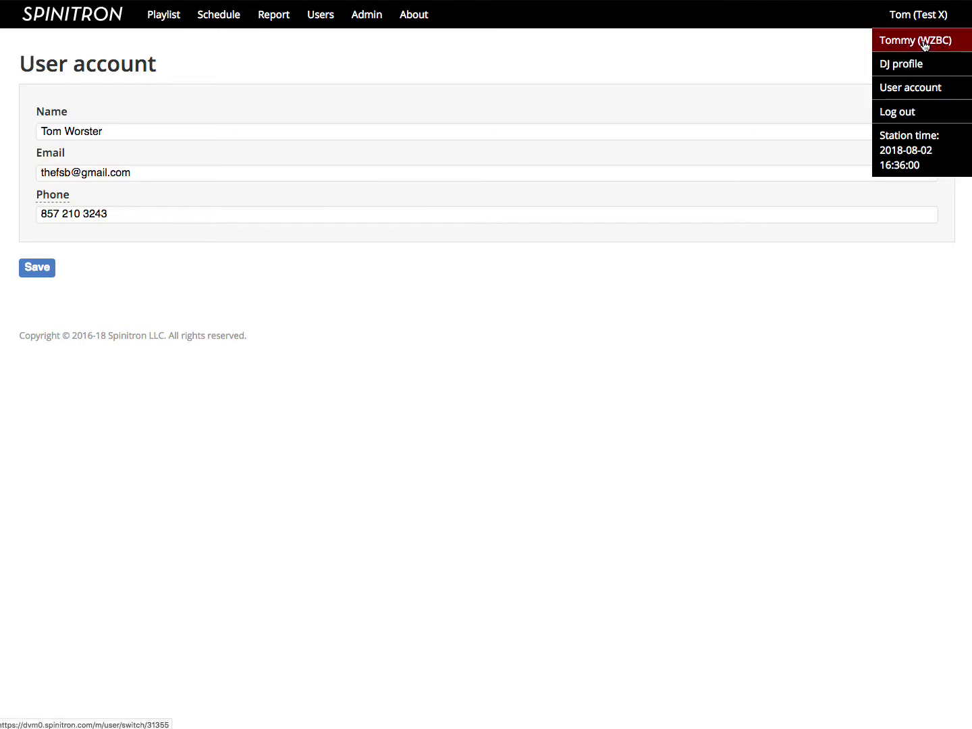
pyautogui.click(912, 62)
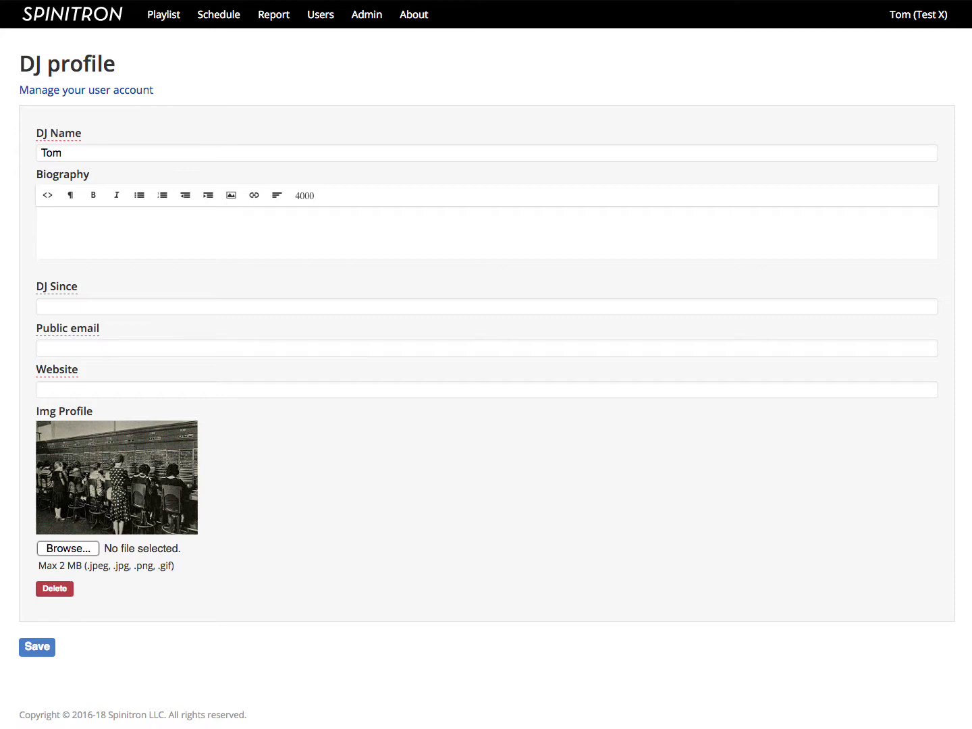
# - On Manage users, sort by Real name and filter DJ Name by 'tom'
pyautogui.click(321, 17)
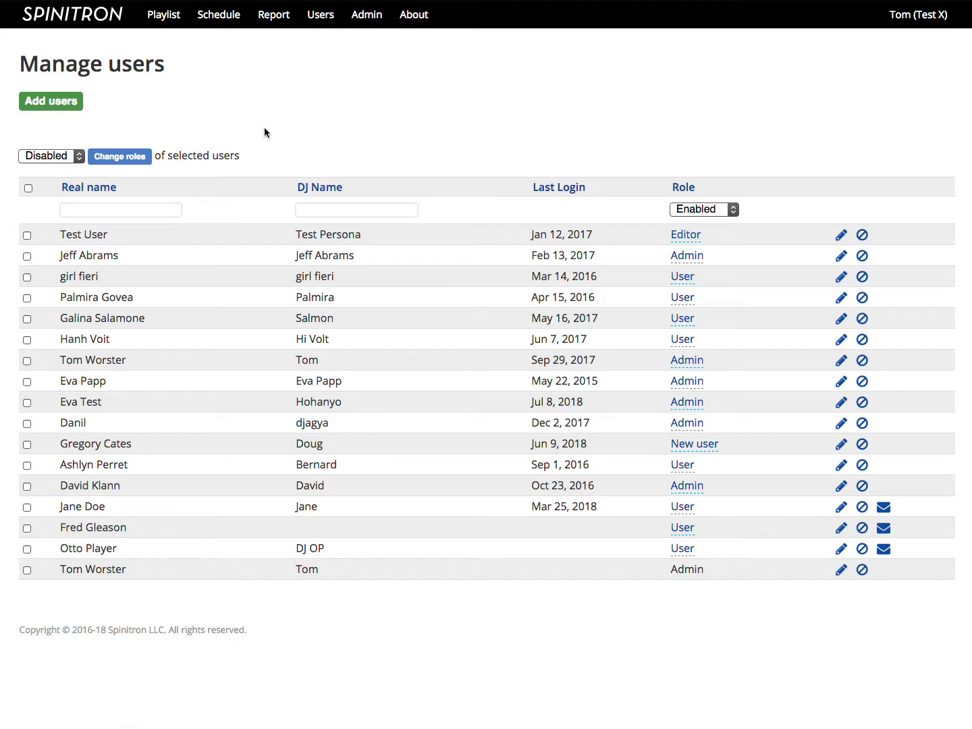
pyautogui.click(110, 191)
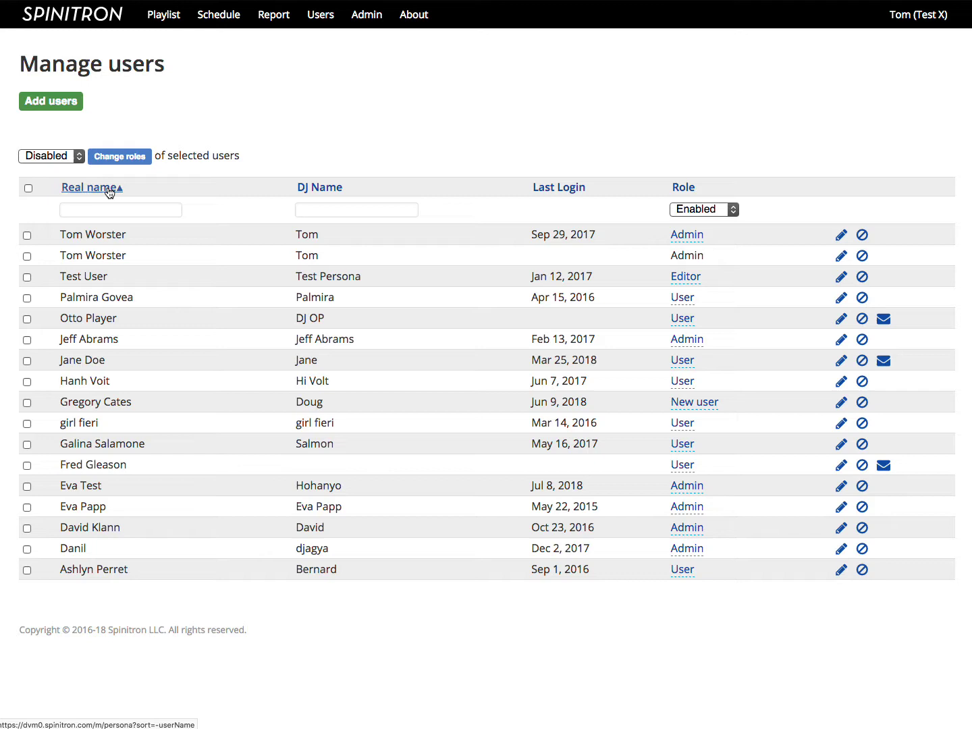
pyautogui.click(303, 210)
pyautogui.write('tom')
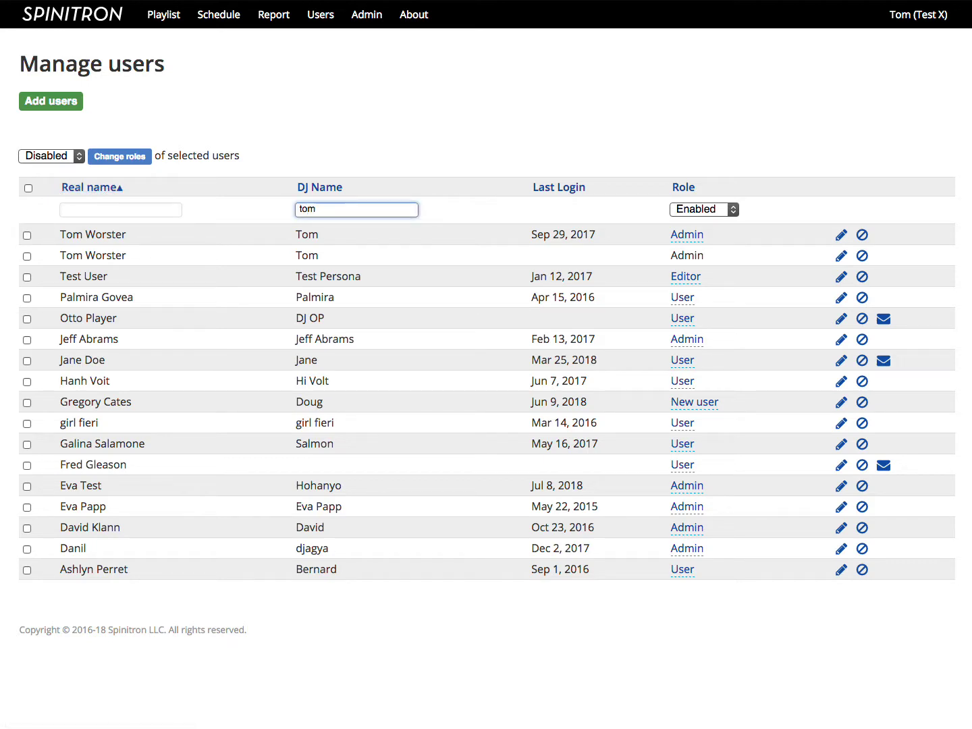
pyautogui.press('Return')
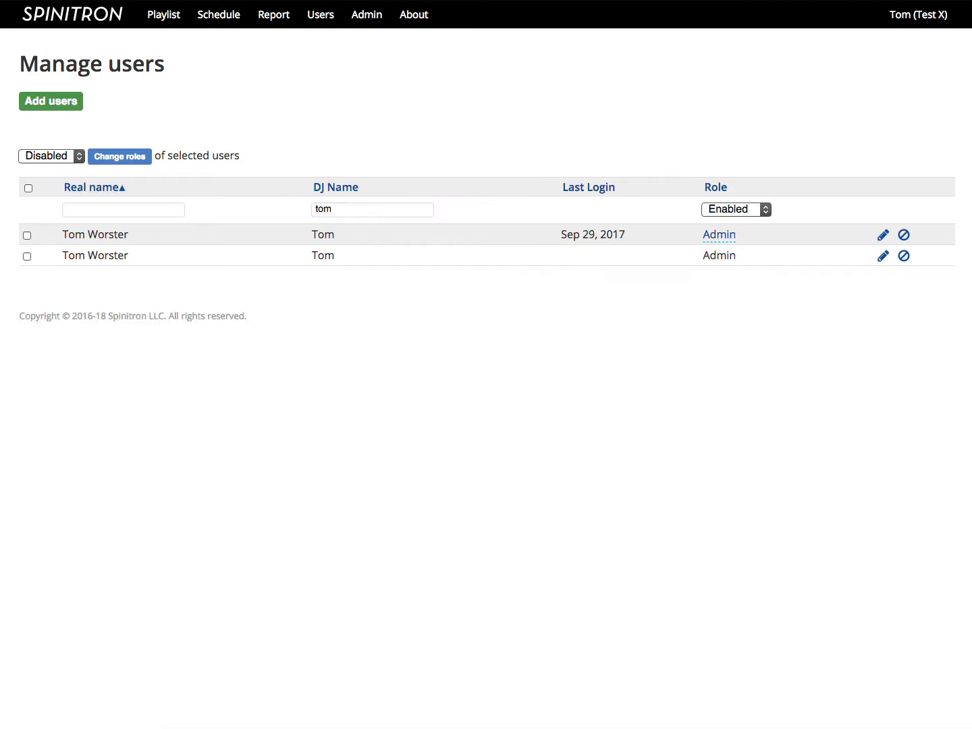
# - Reset the user list and filter it to the Admin role only
pyautogui.click(321, 16)
pyautogui.click(713, 210)
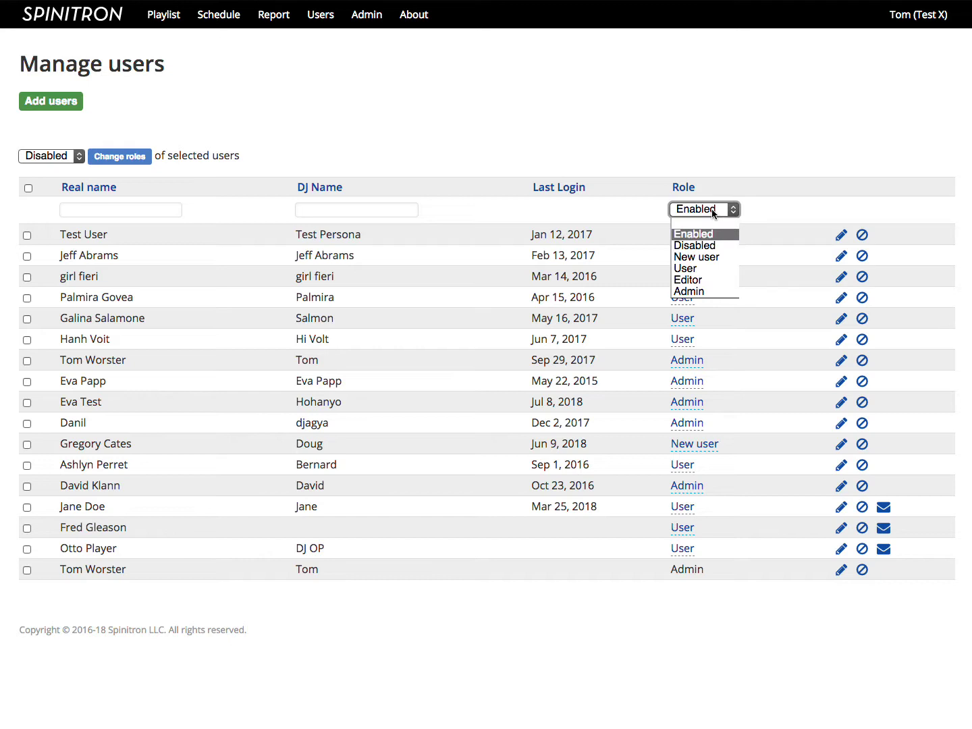
pyautogui.click(707, 291)
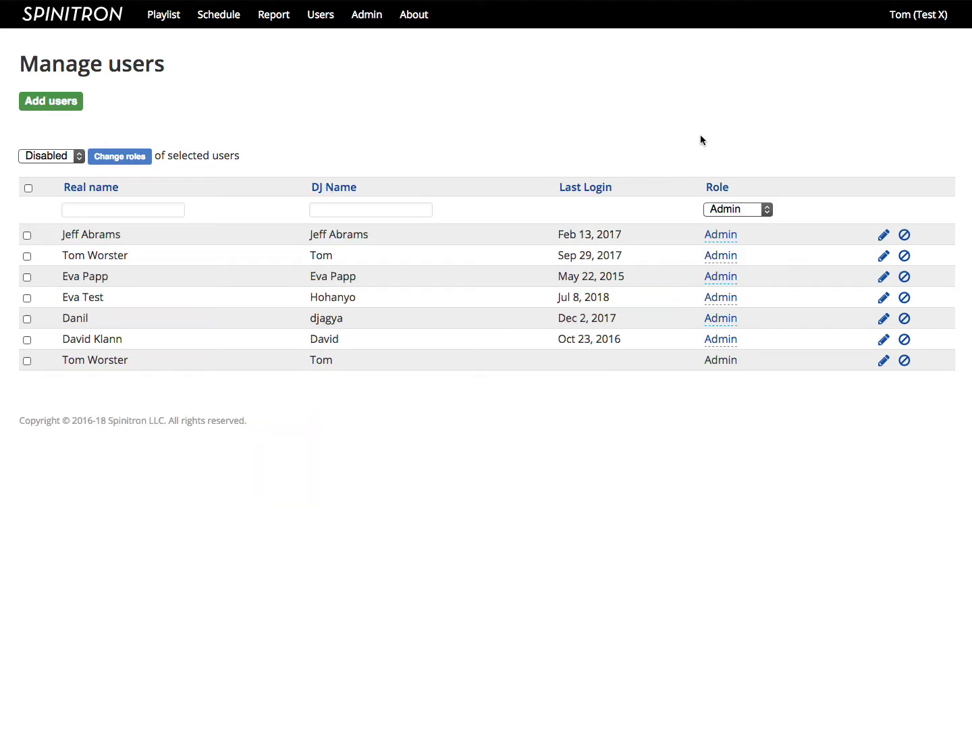
# - Look at the second admin's DJ profile and user account, then return to the Users list
pyautogui.click(880, 259)
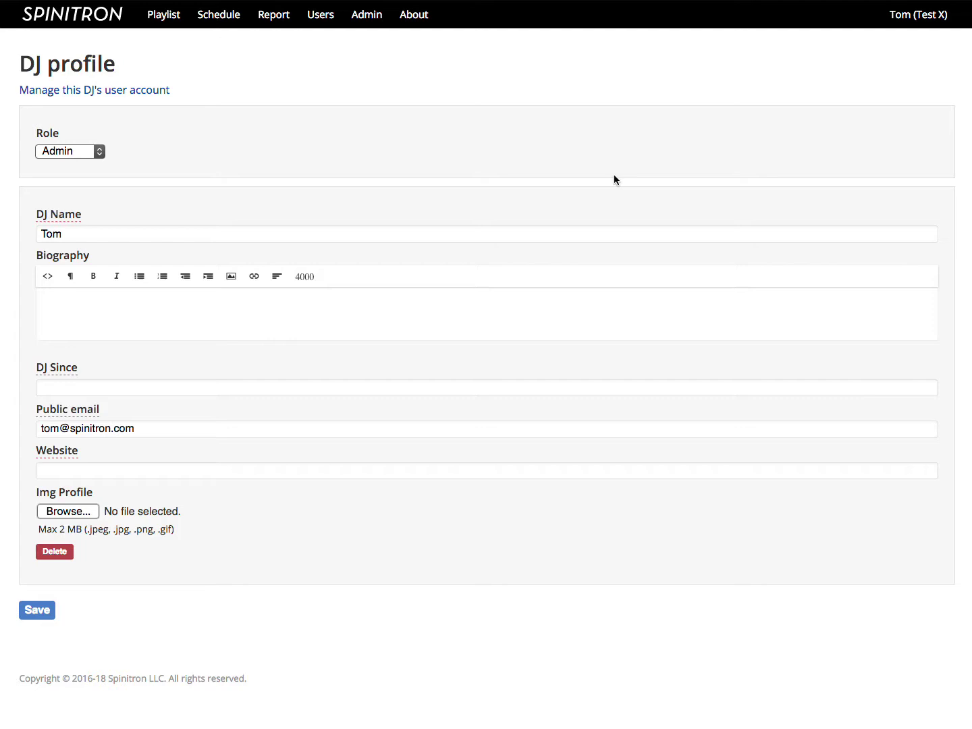
pyautogui.click(156, 95)
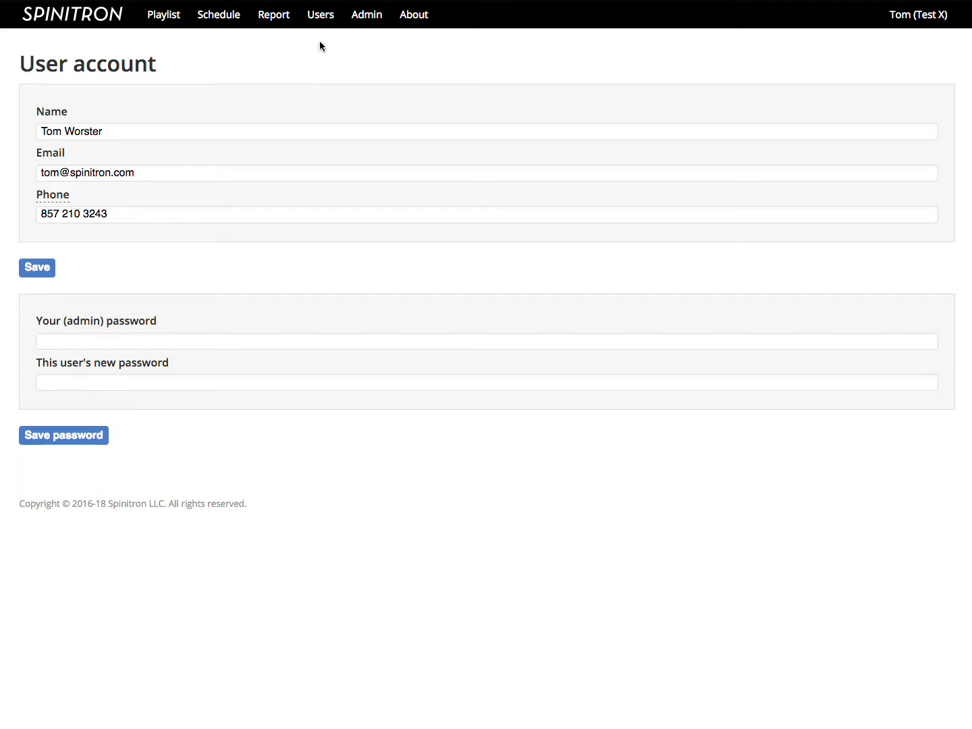
pyautogui.click(320, 16)
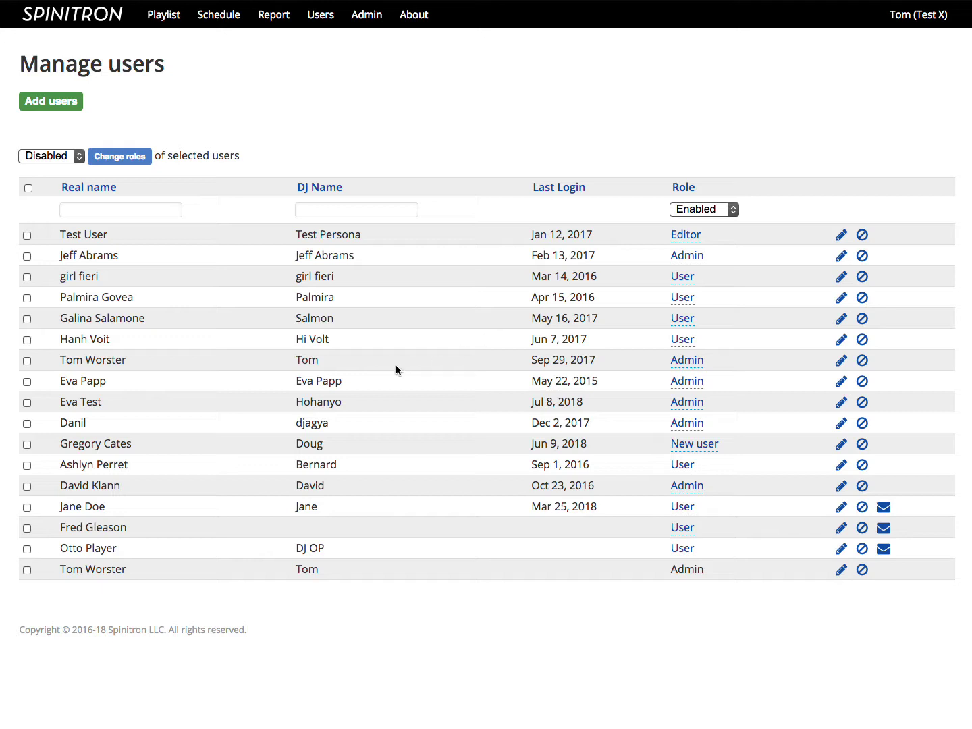
pyautogui.click(839, 341)
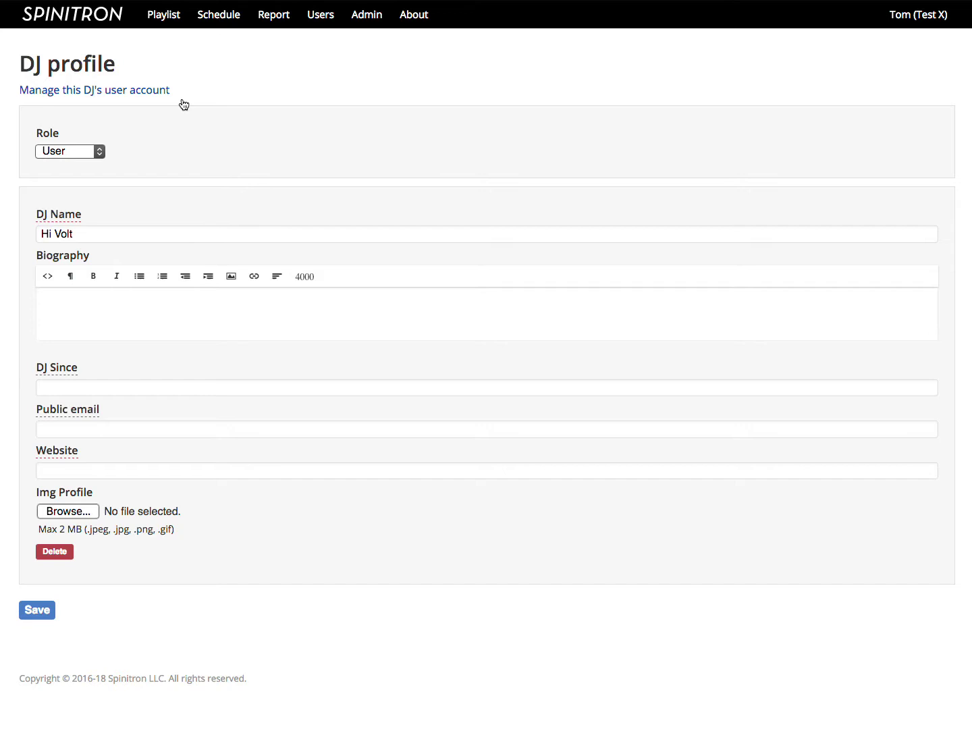
pyautogui.click(134, 90)
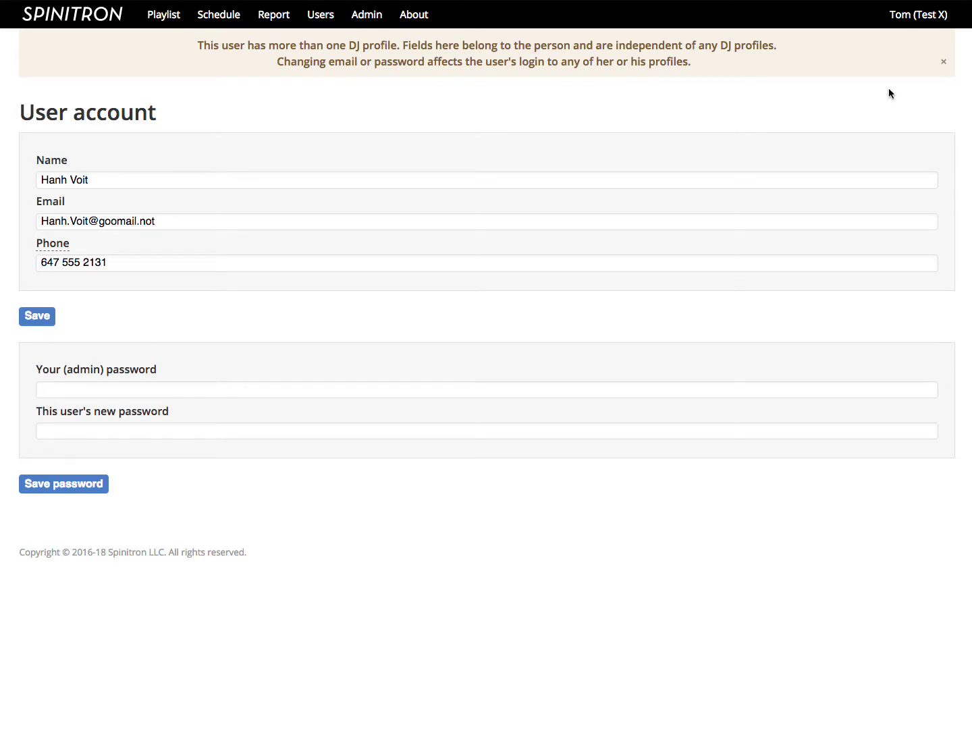
pyautogui.click(324, 20)
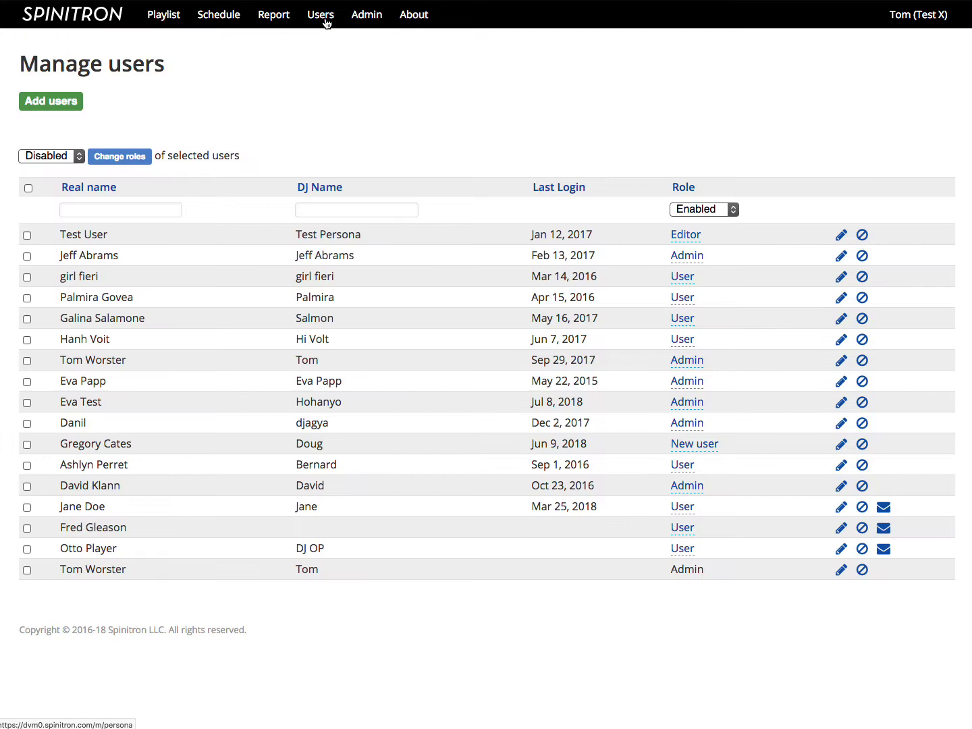
pyautogui.click(706, 210)
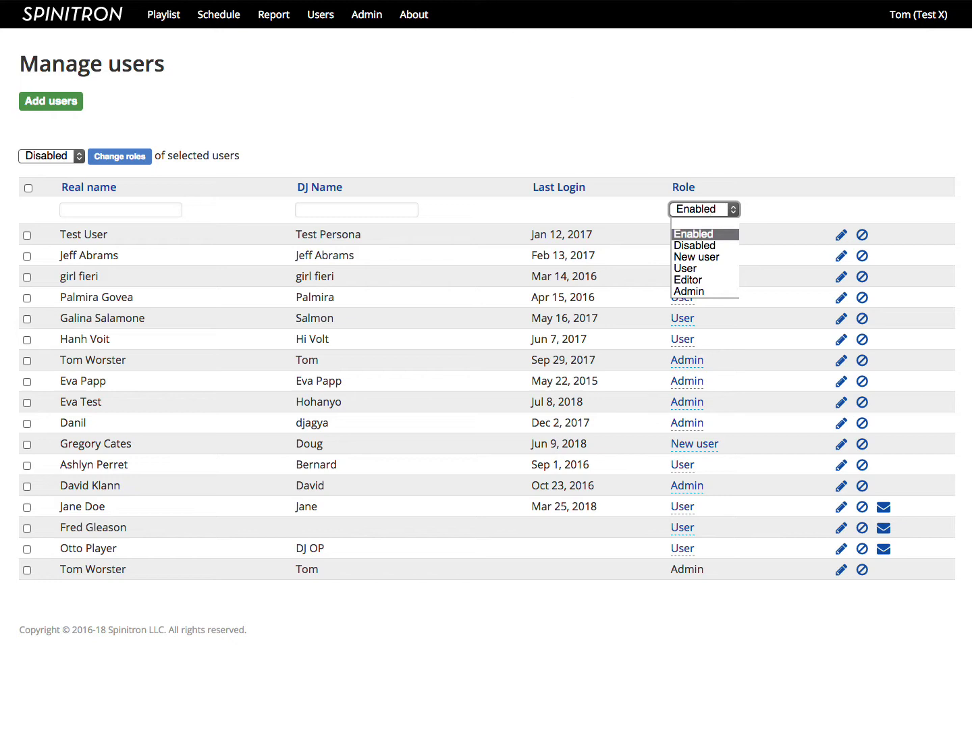
# - Close the role filter options without changing them
pyautogui.press('Return')
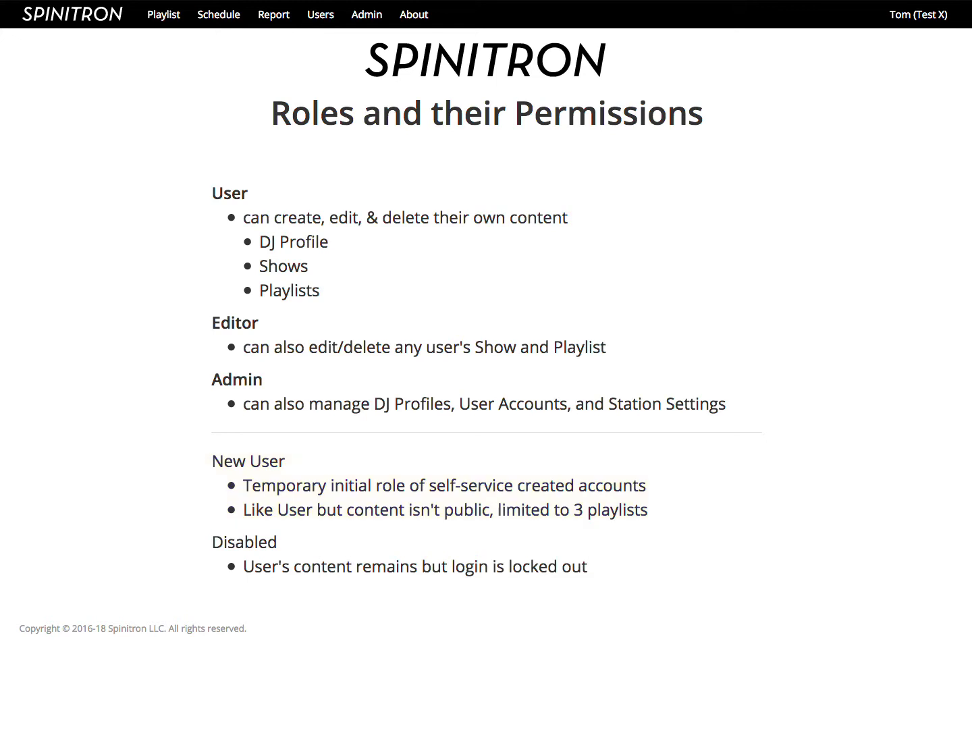
# - Change the third user's role inline from User to Editor and save it
pyautogui.click(320, 30)
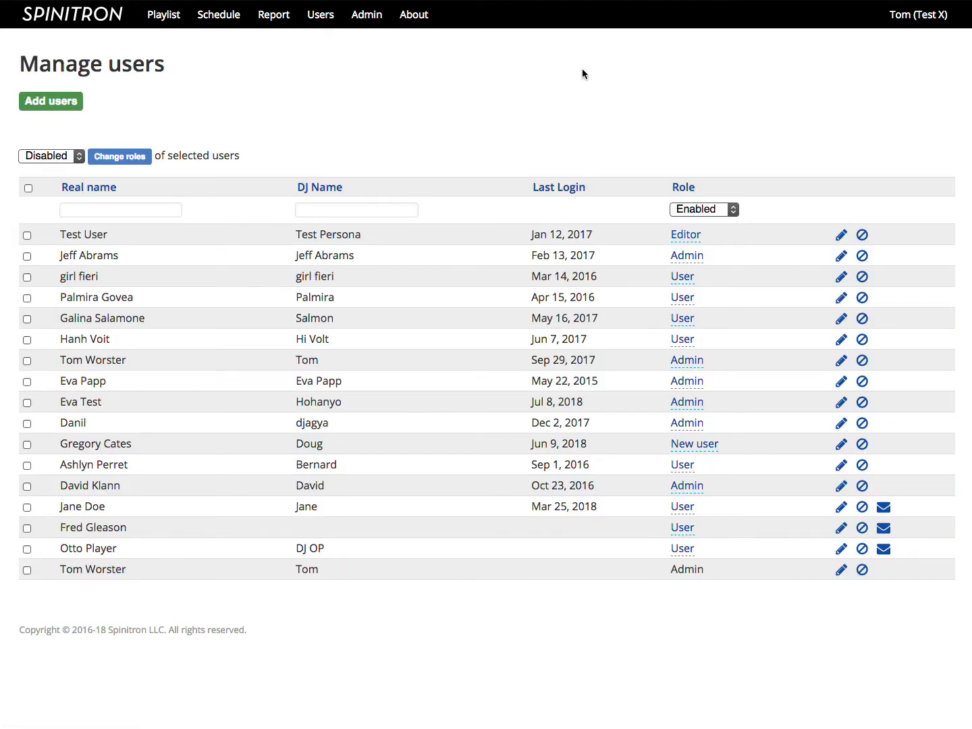
pyautogui.click(687, 277)
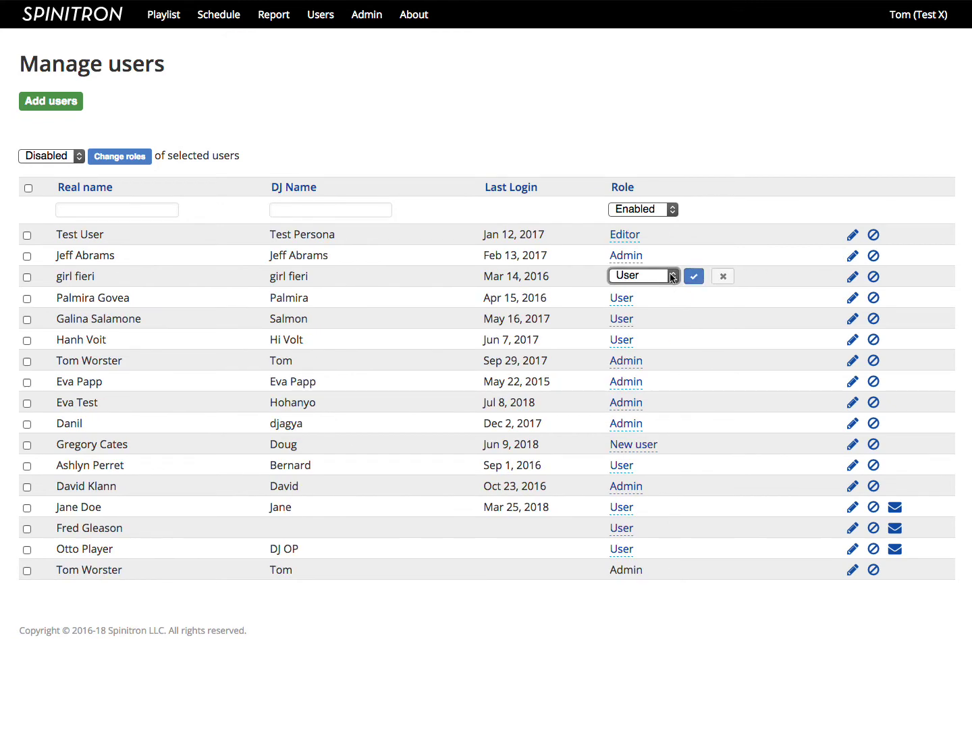
pyautogui.click(672, 277)
pyautogui.click(649, 324)
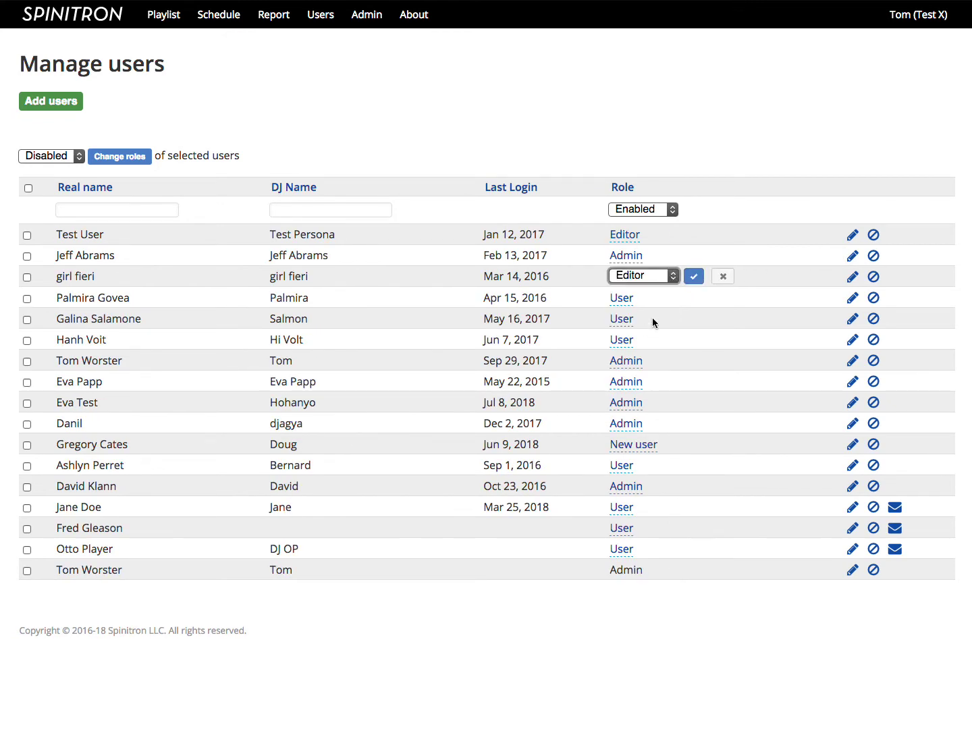
pyautogui.click(693, 282)
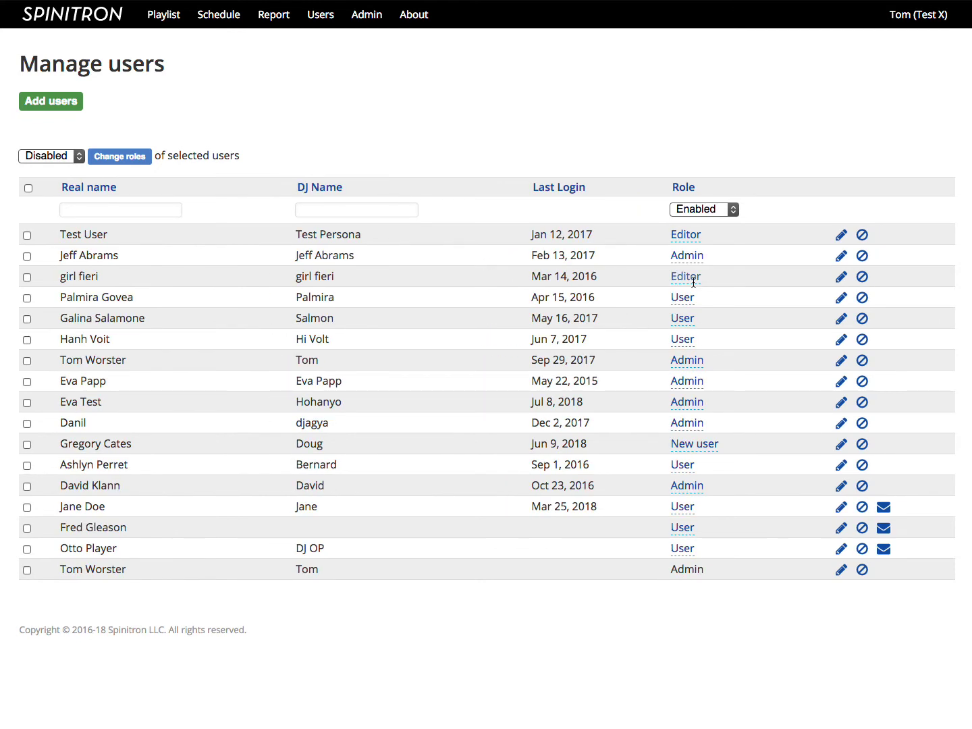
# - Set the third user's role back to User inline and save
pyautogui.click(686, 280)
pyautogui.click(659, 278)
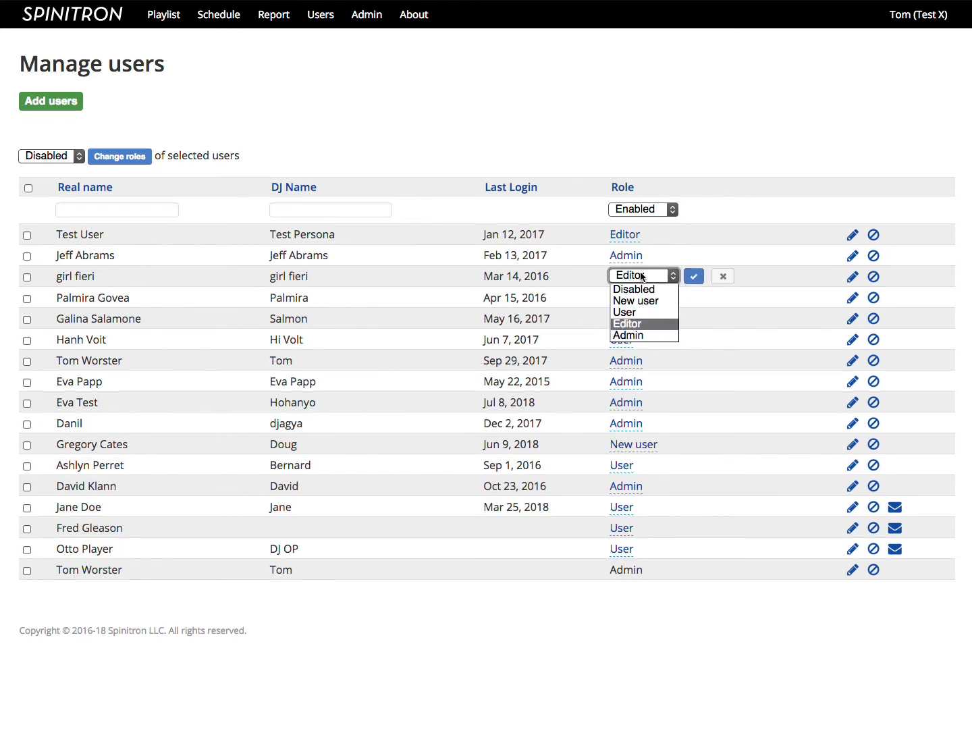
pyautogui.click(628, 312)
pyautogui.click(694, 276)
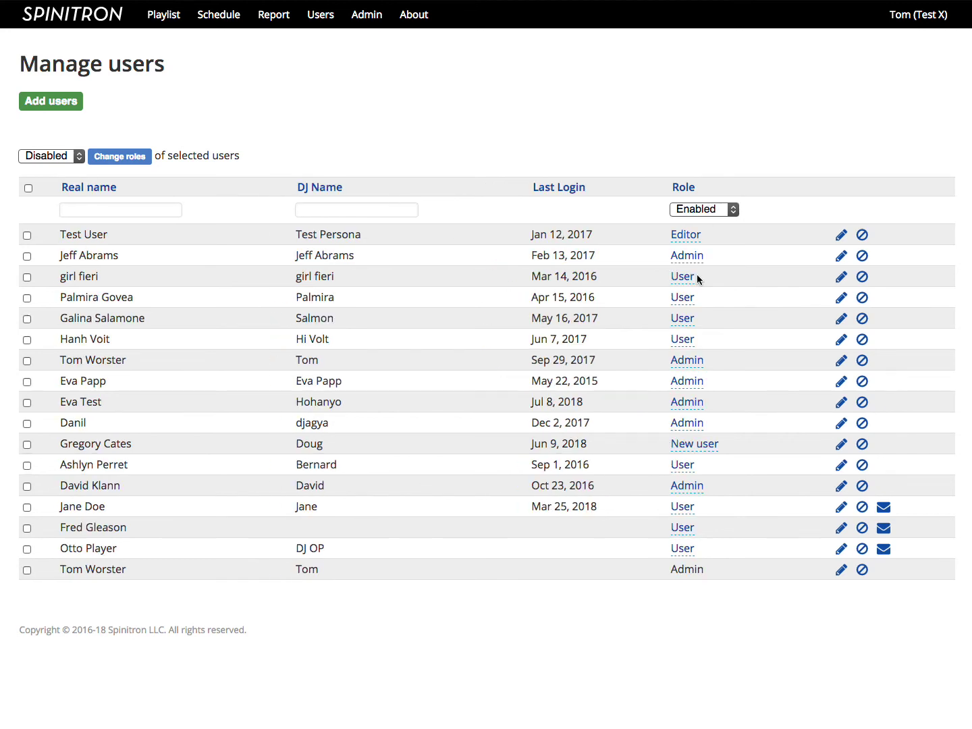
# - Set the third user's role to Editor through their DJ profile, save, and return to Users
pyautogui.click(841, 276)
pyautogui.click(80, 152)
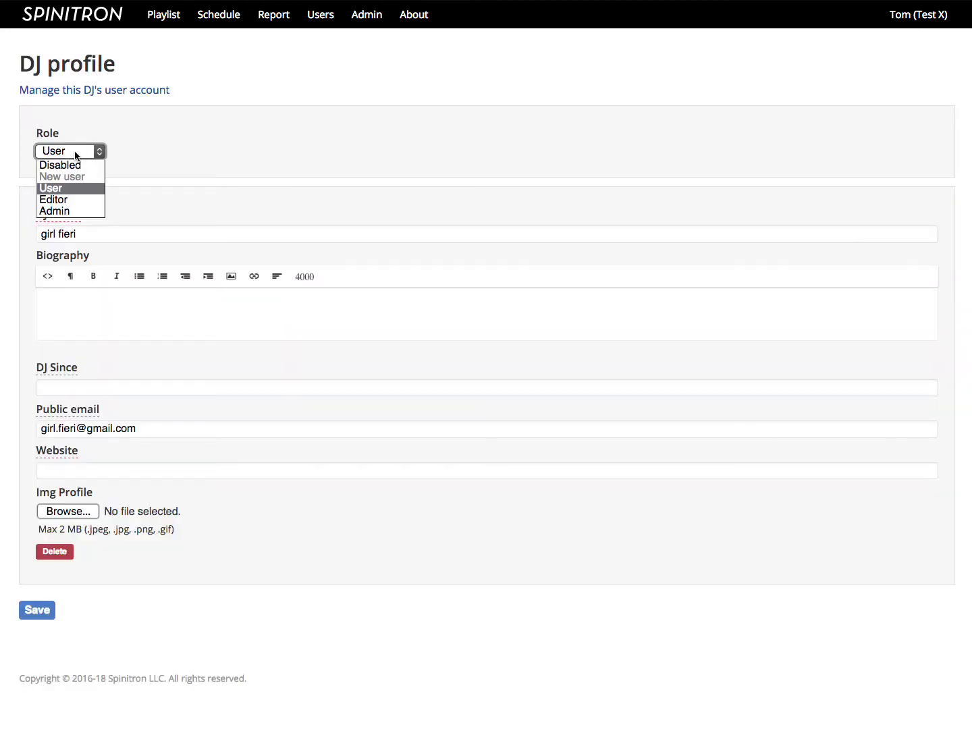
pyautogui.click(54, 197)
pyautogui.click(40, 614)
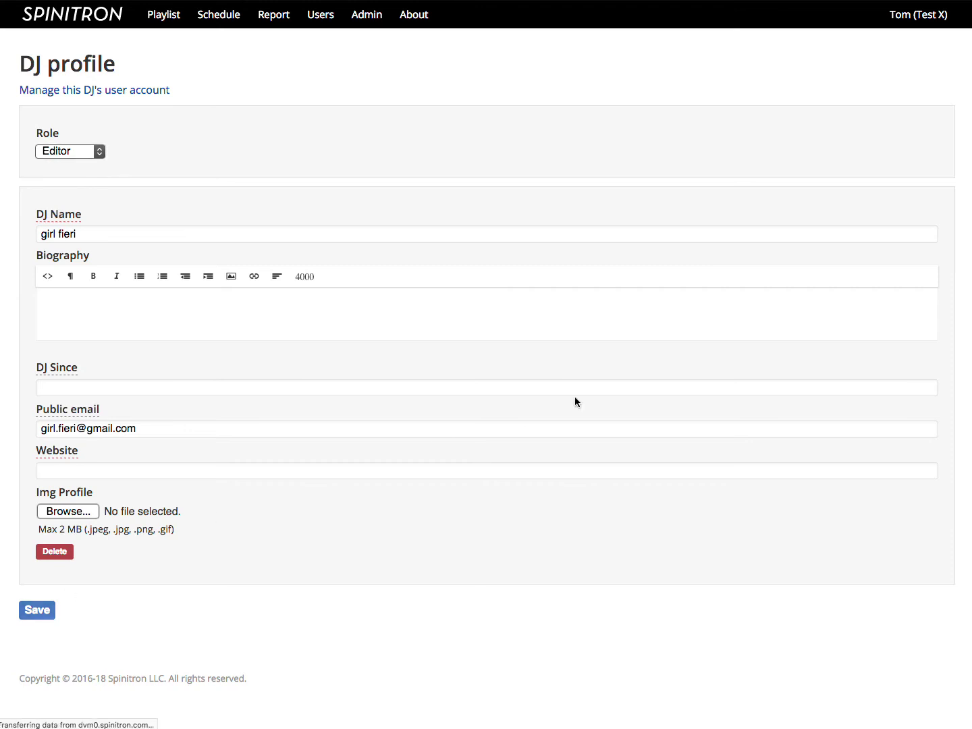
pyautogui.click(318, 15)
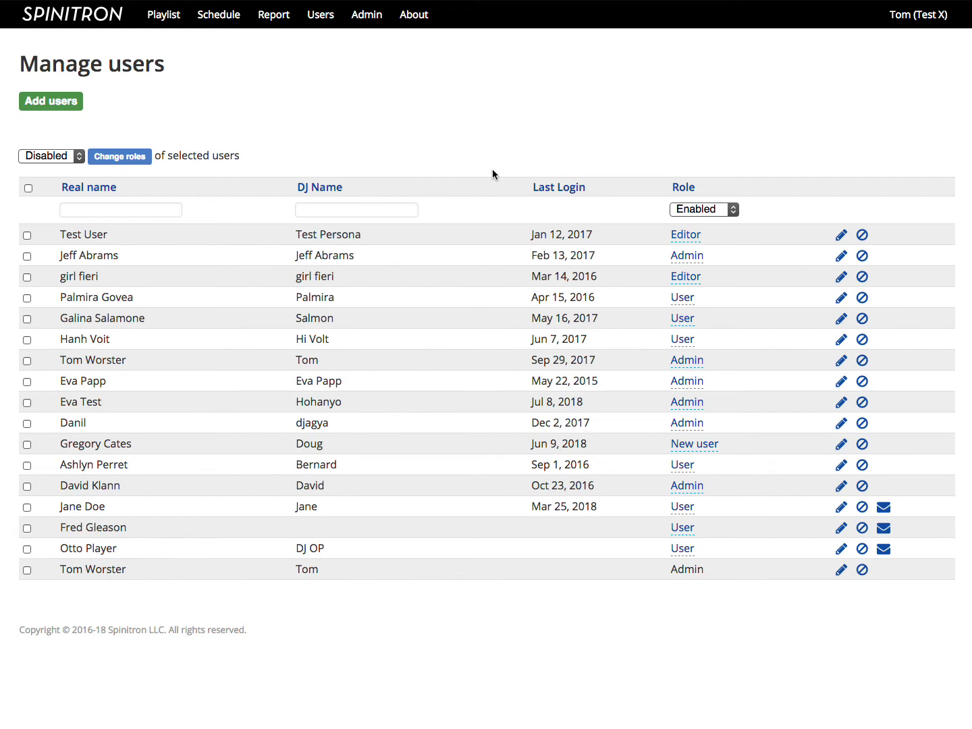
# - Filter to Admin users, select all except the last, and choose Editor as the bulk role
pyautogui.click(713, 208)
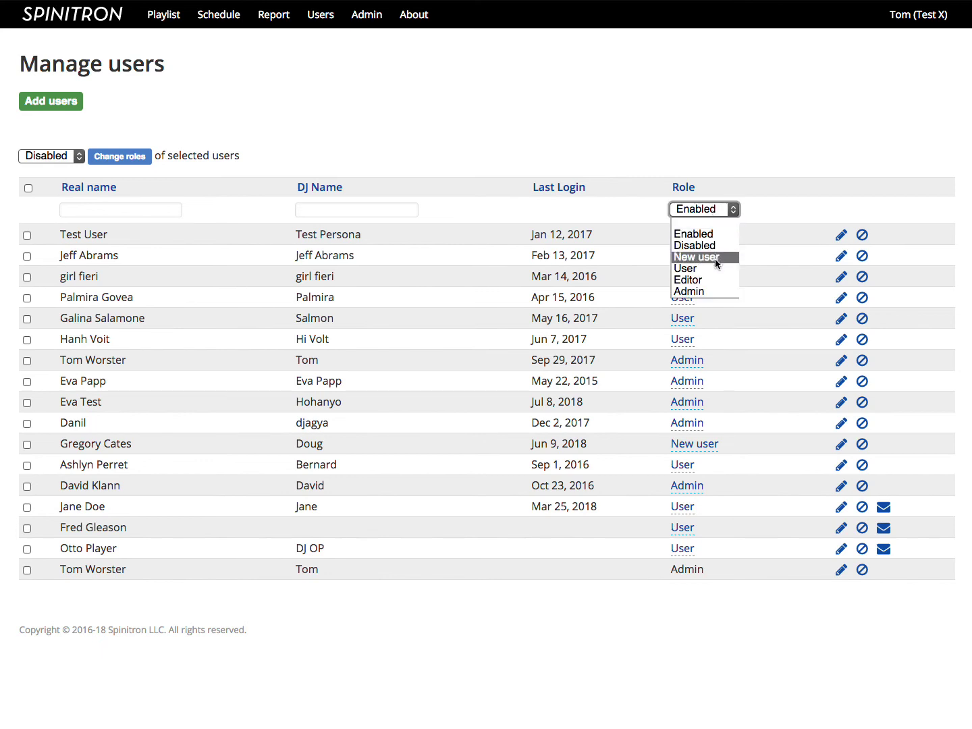
pyautogui.click(716, 289)
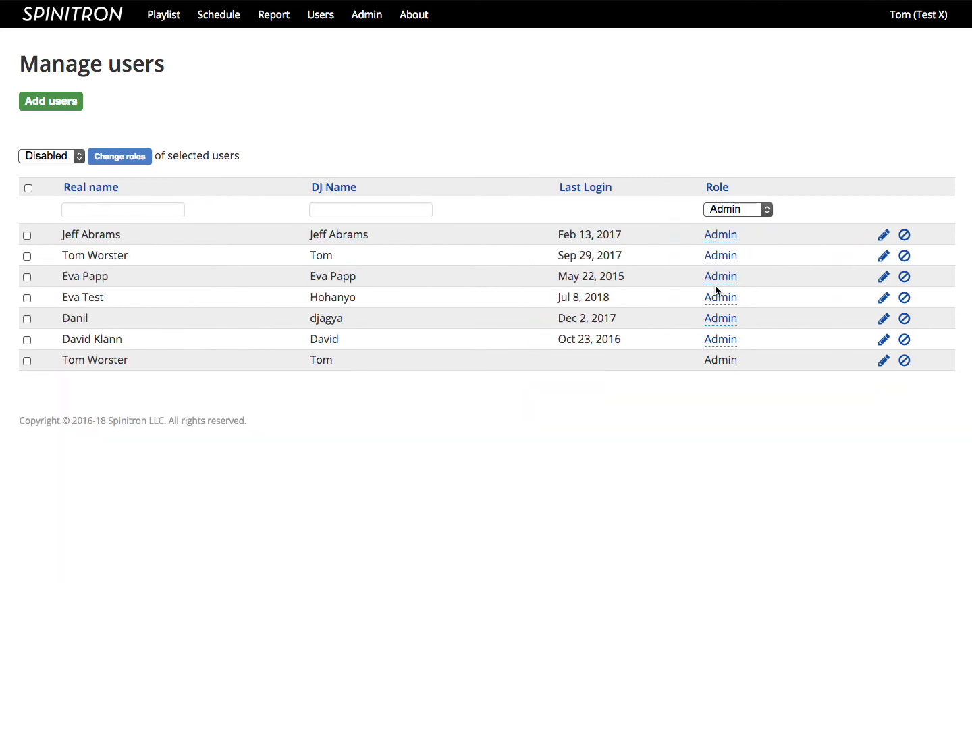
pyautogui.click(28, 189)
pyautogui.click(27, 361)
pyautogui.click(63, 157)
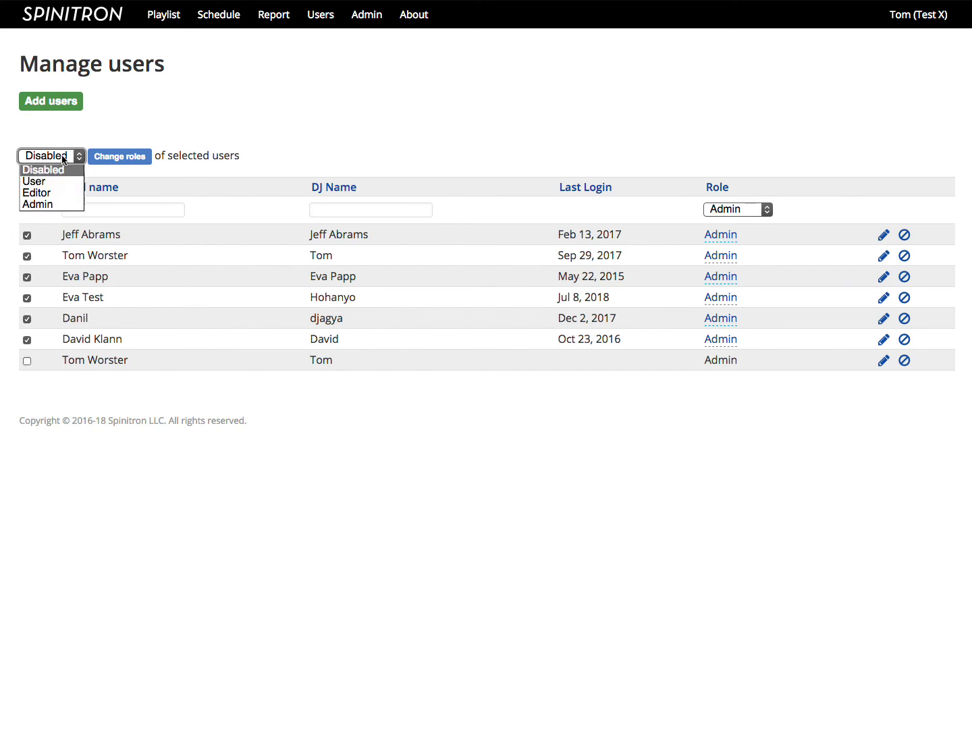
pyautogui.click(52, 194)
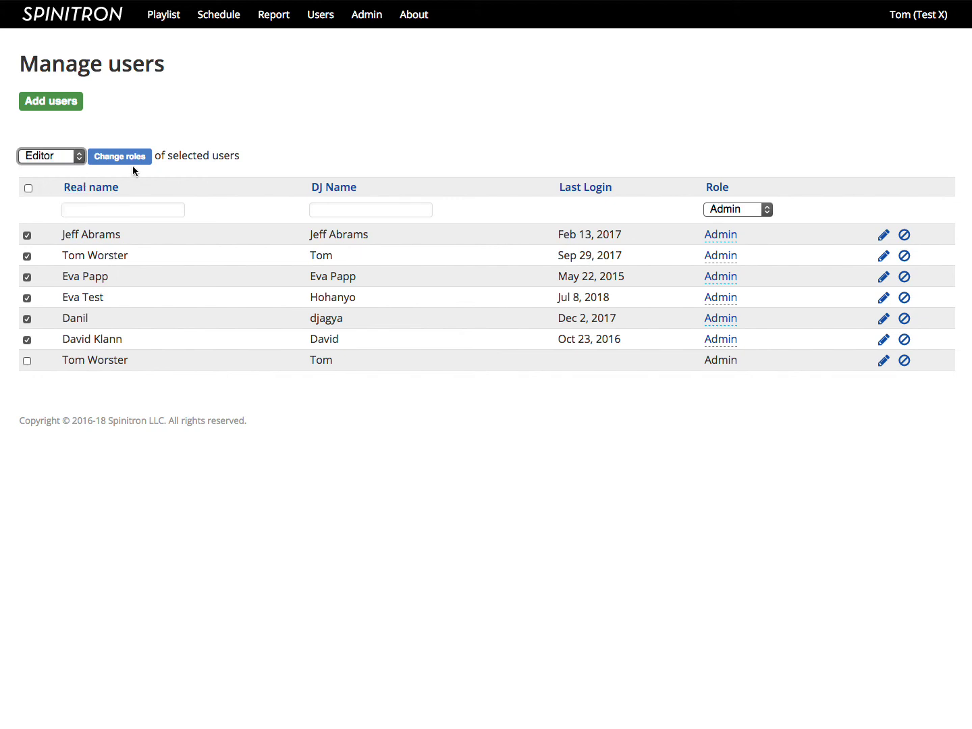